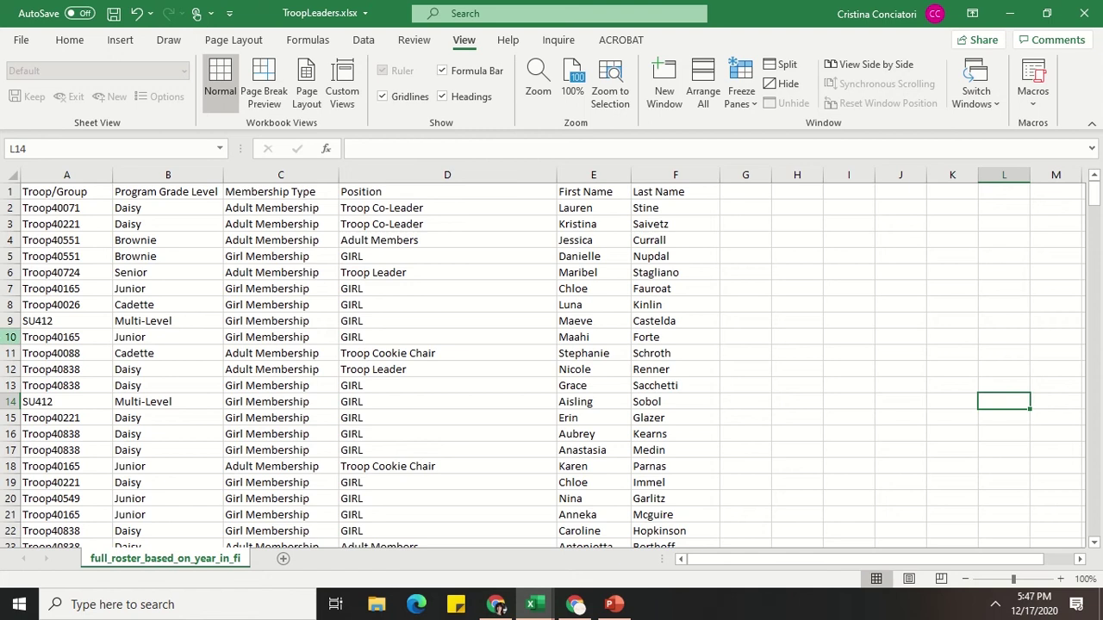
- Freeze the top row of the roster sheet so the column headers remain in place
click(82, 42)
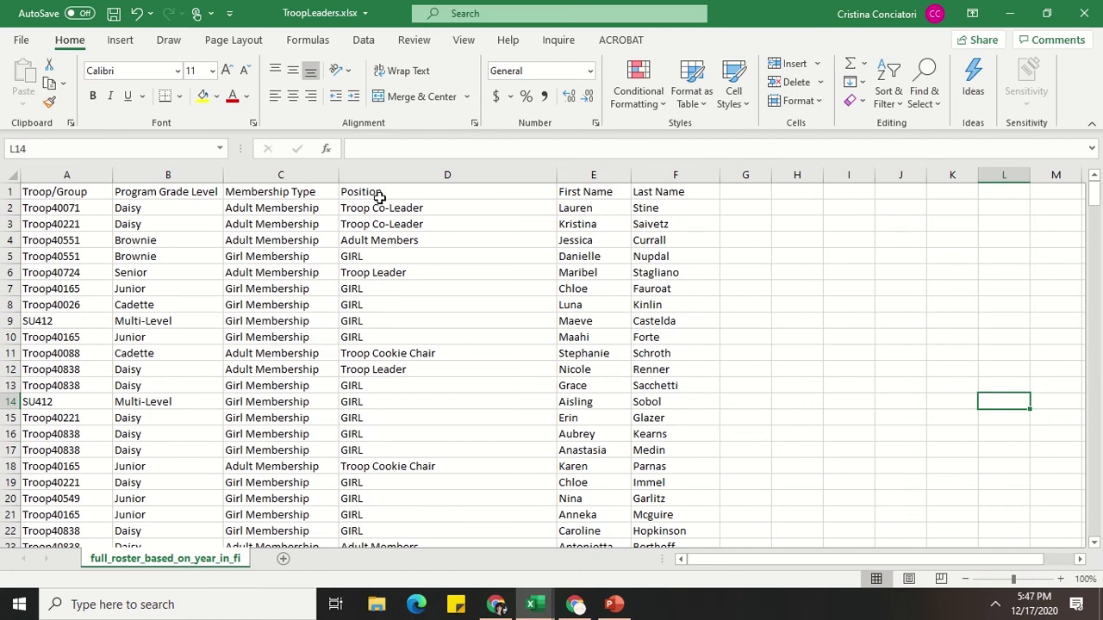
scroll(551, 273, down, 20)
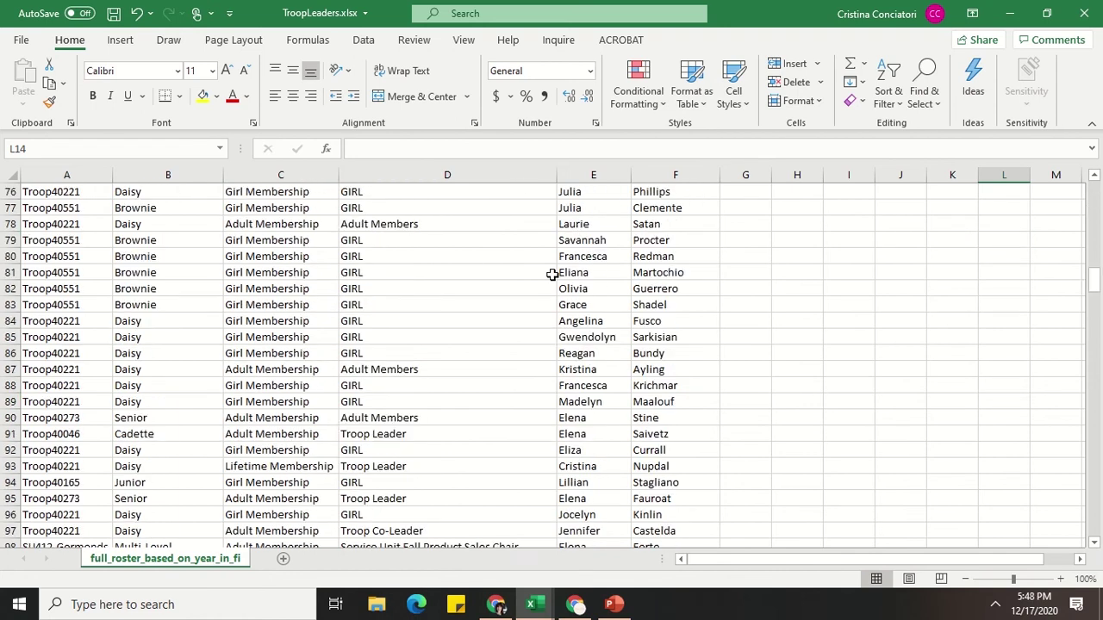
scroll(551, 273, down, 20)
scroll(552, 273, up, 20)
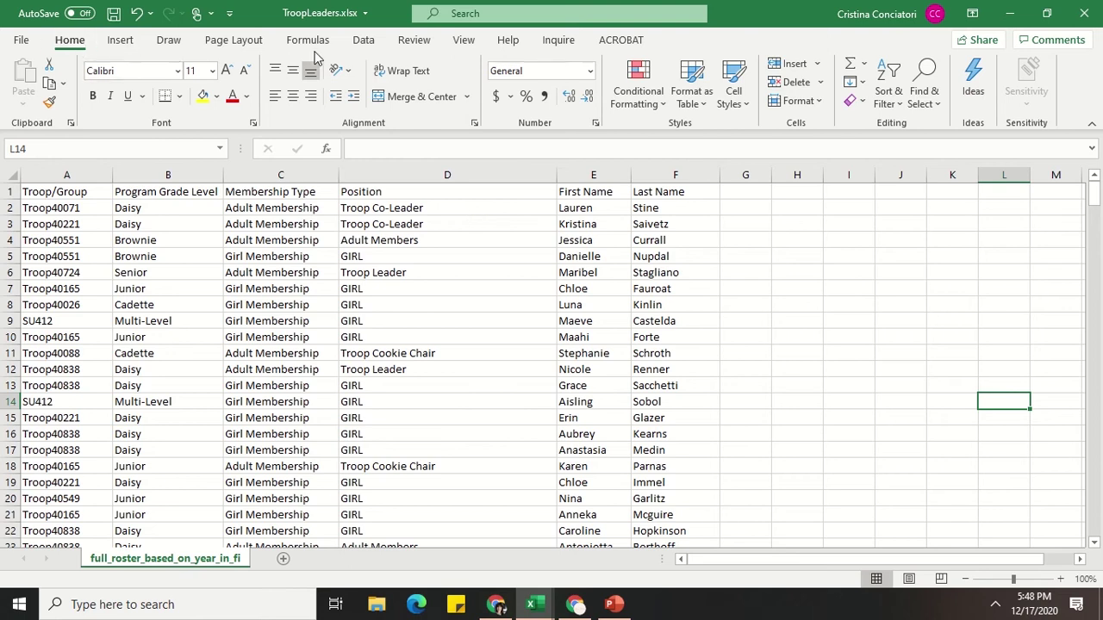
click(463, 40)
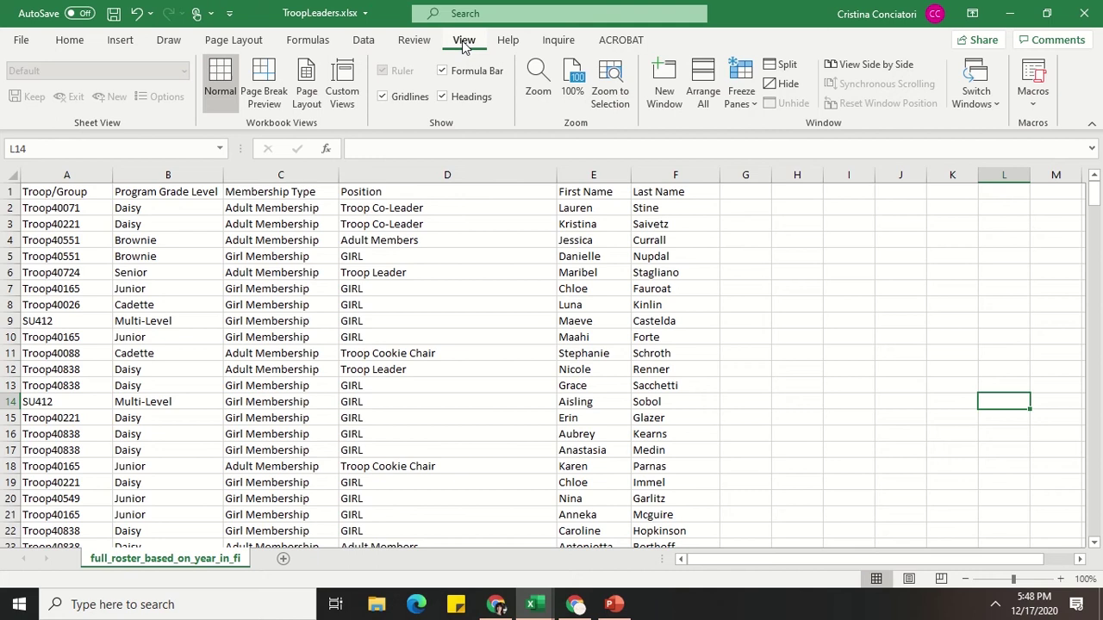
click(749, 104)
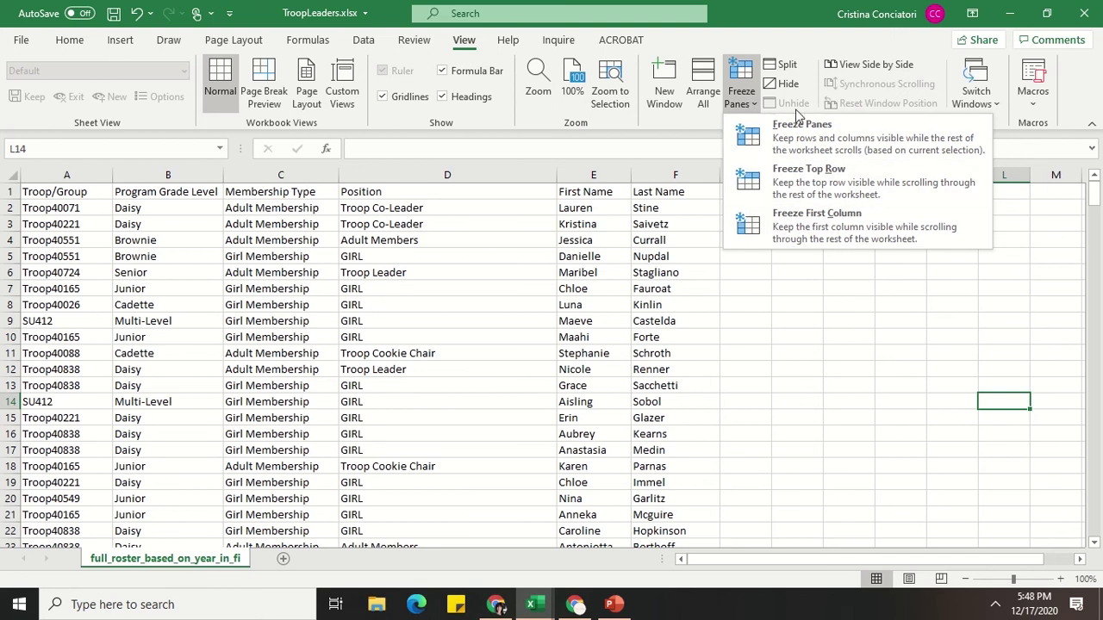
click(811, 193)
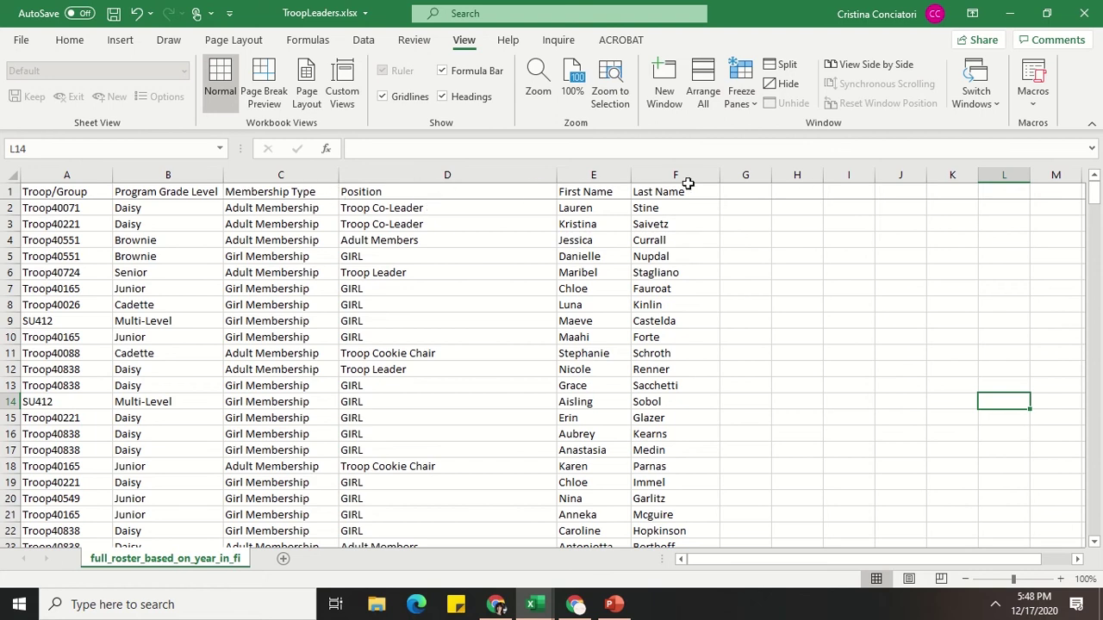
- Look through the full roster to check whether the header row remains in view down to the empty rows
scroll(425, 256, down, 2)
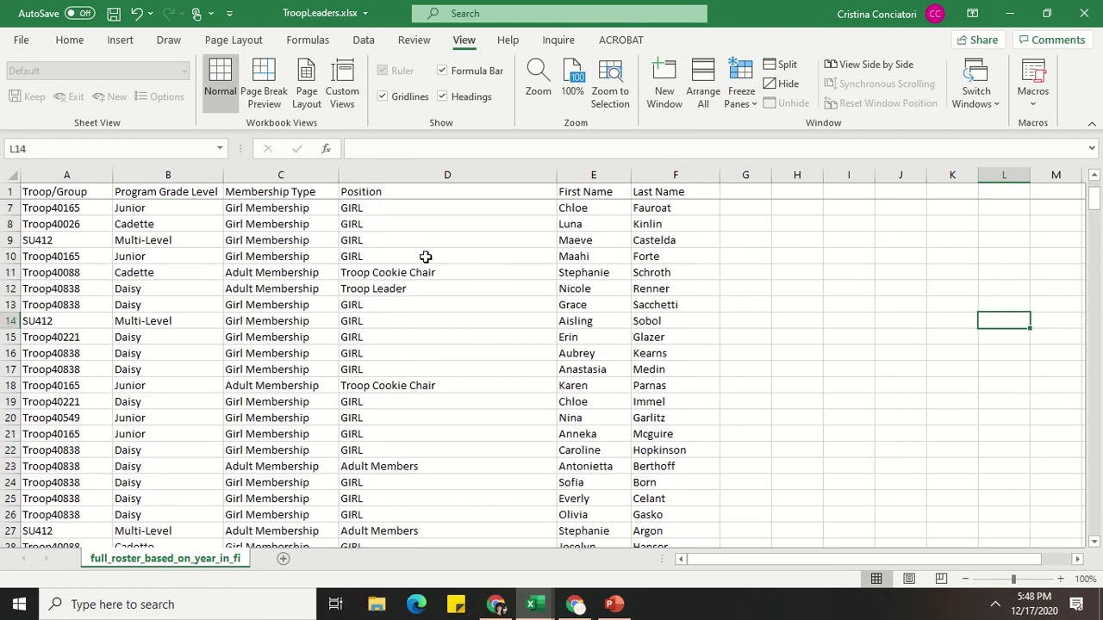
scroll(426, 257, down, 20)
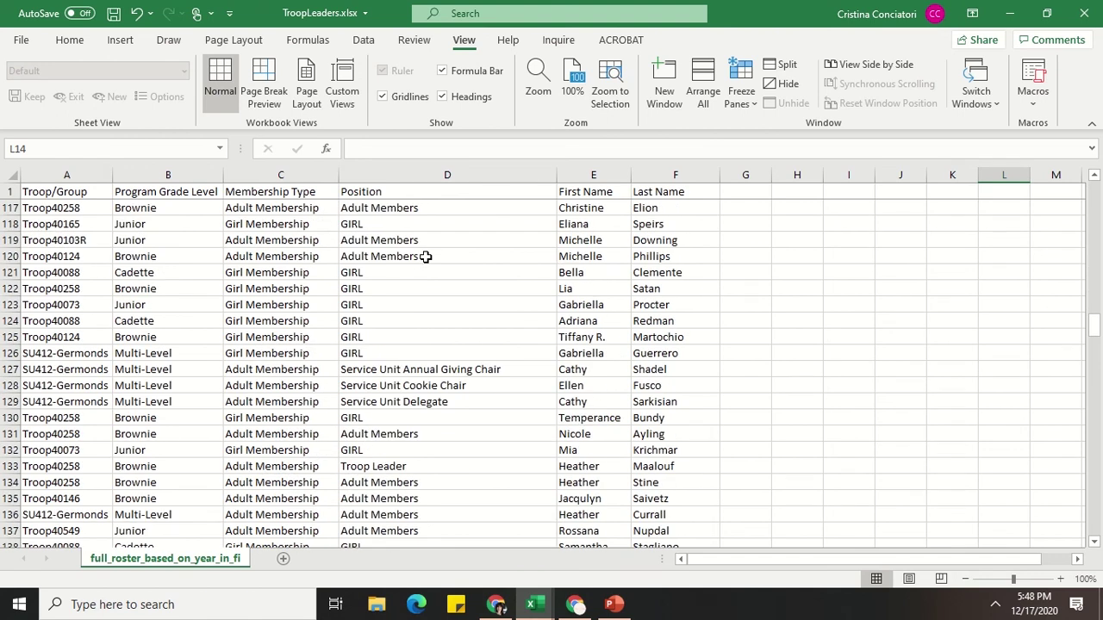
scroll(425, 256, down, 10)
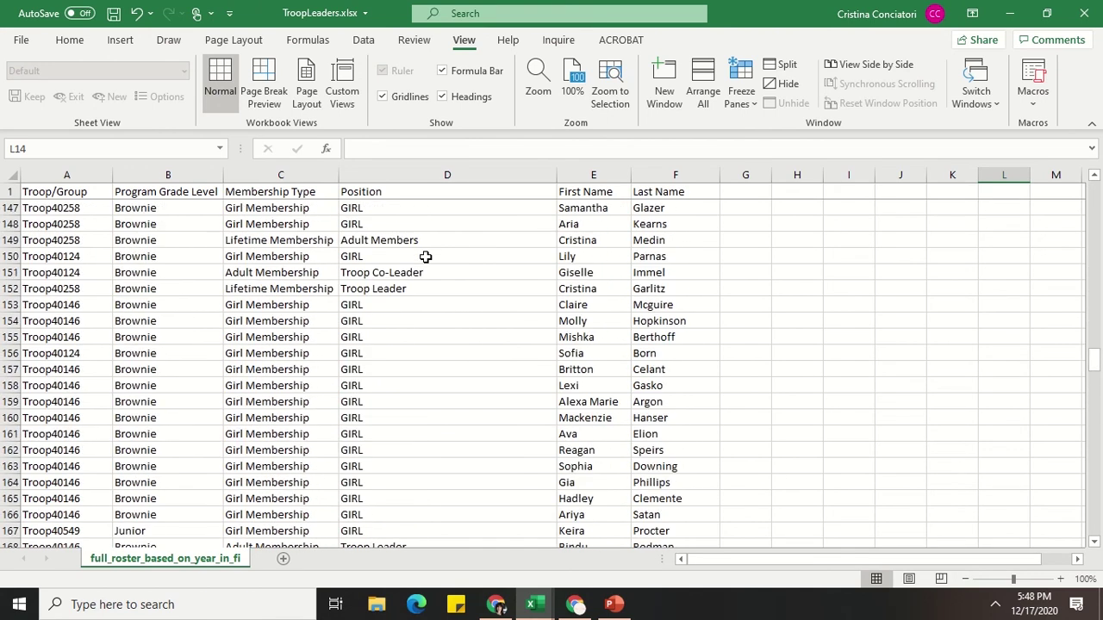
scroll(426, 256, up, 20)
scroll(425, 253, down, 20)
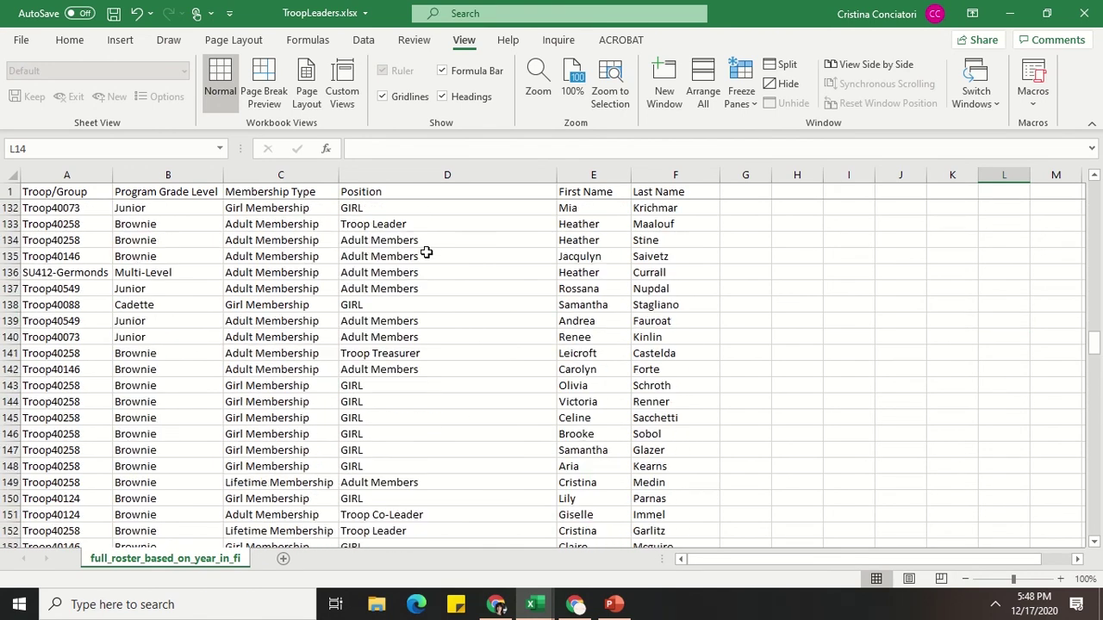
scroll(425, 252, down, 20)
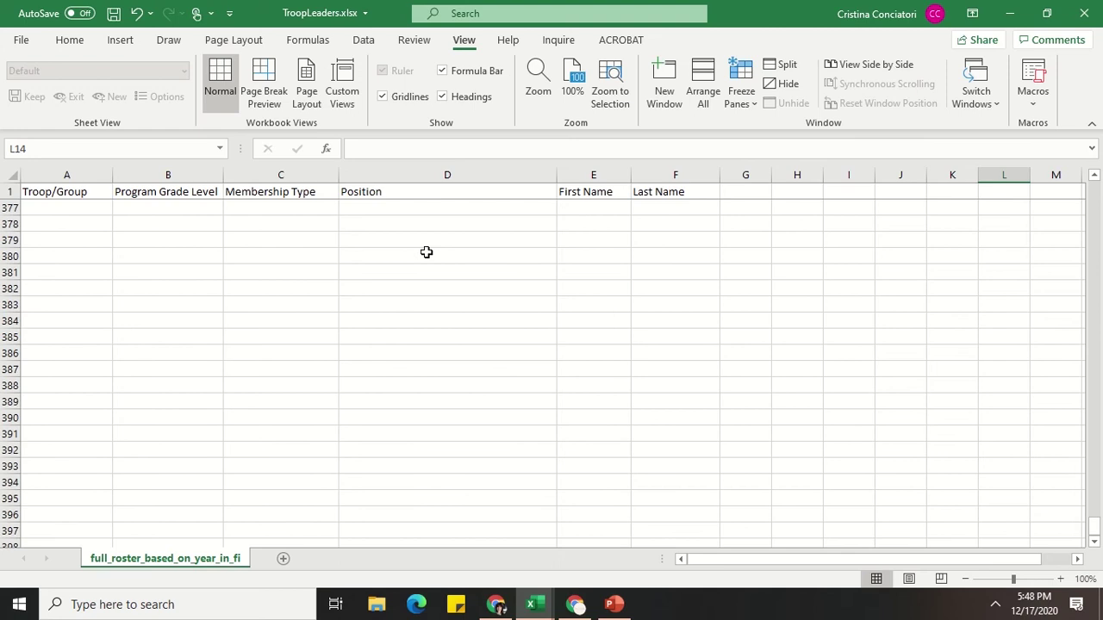
scroll(425, 252, up, 20)
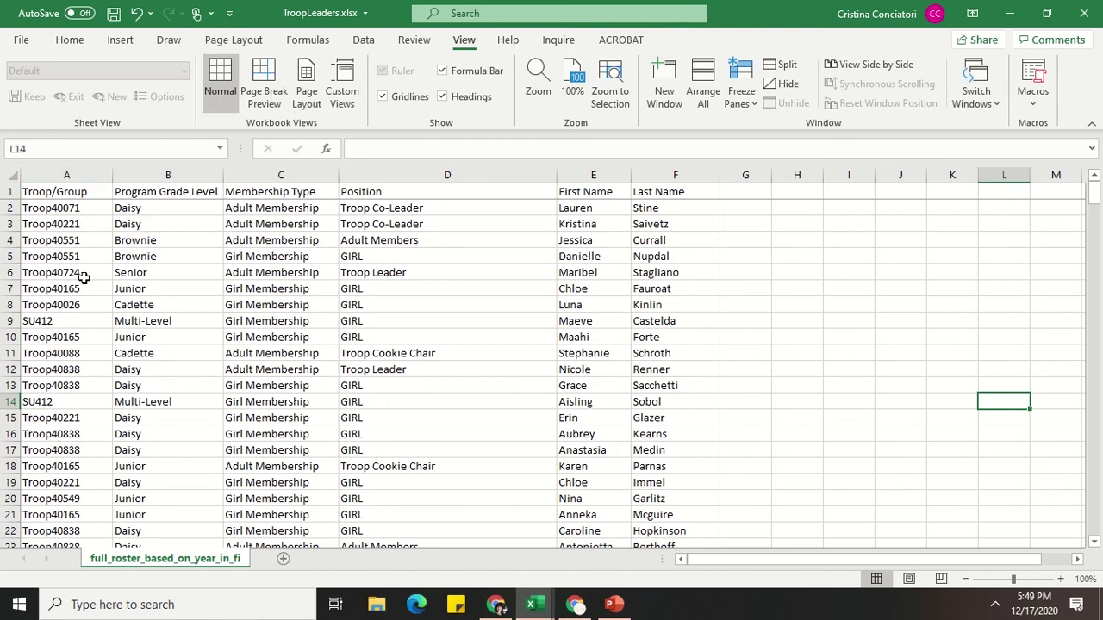
- Unfreeze the worksheet's frozen panes
key(ctrl+z)
key(ctrl+z)
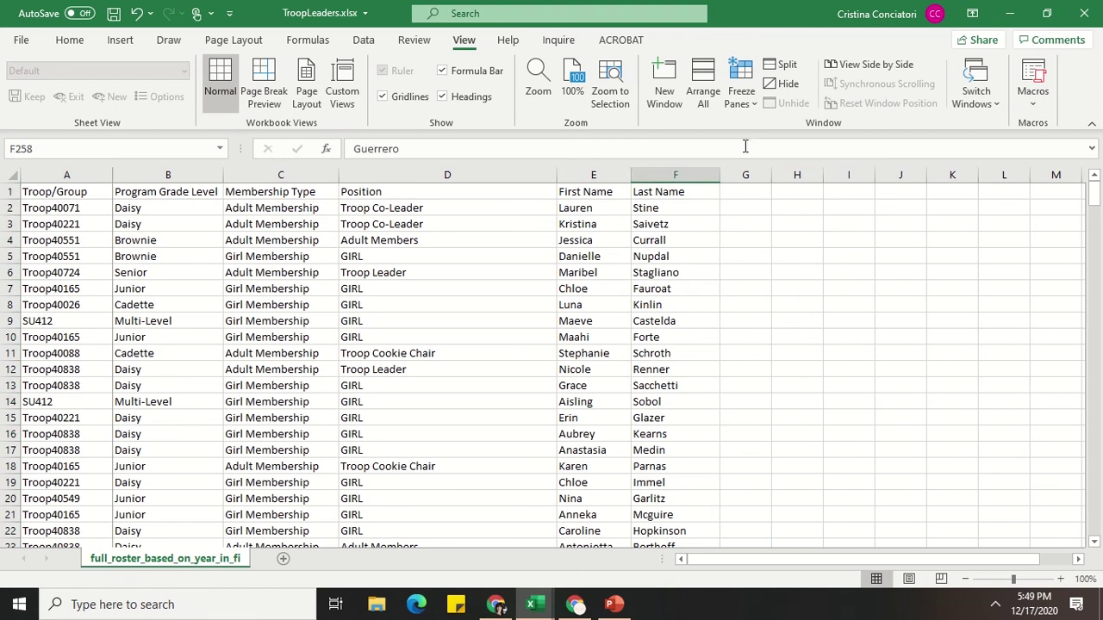
click(746, 100)
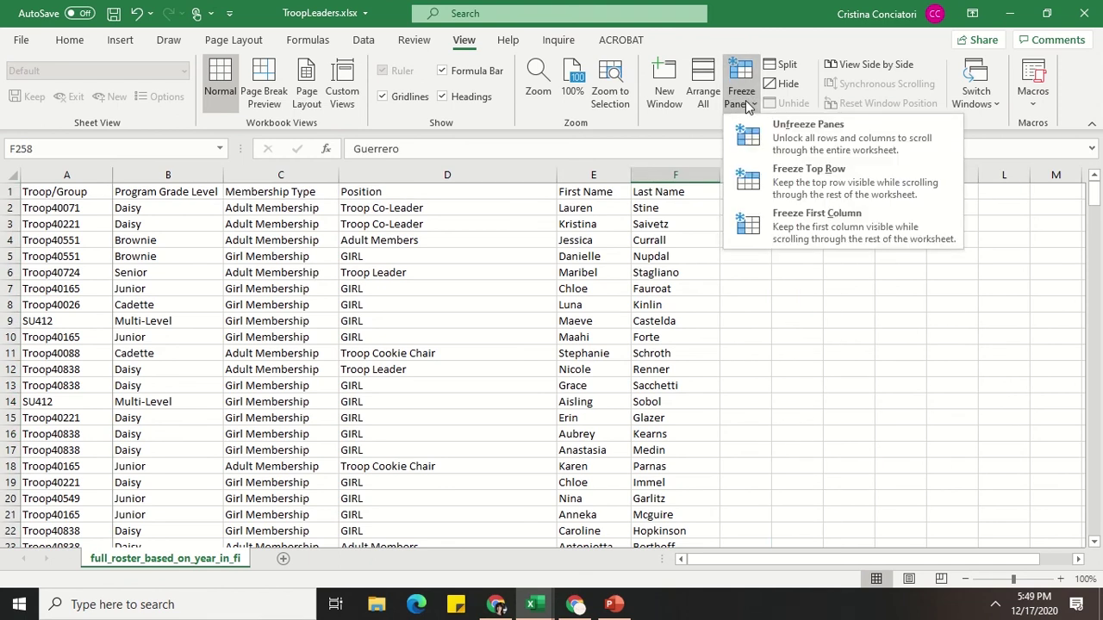
click(769, 131)
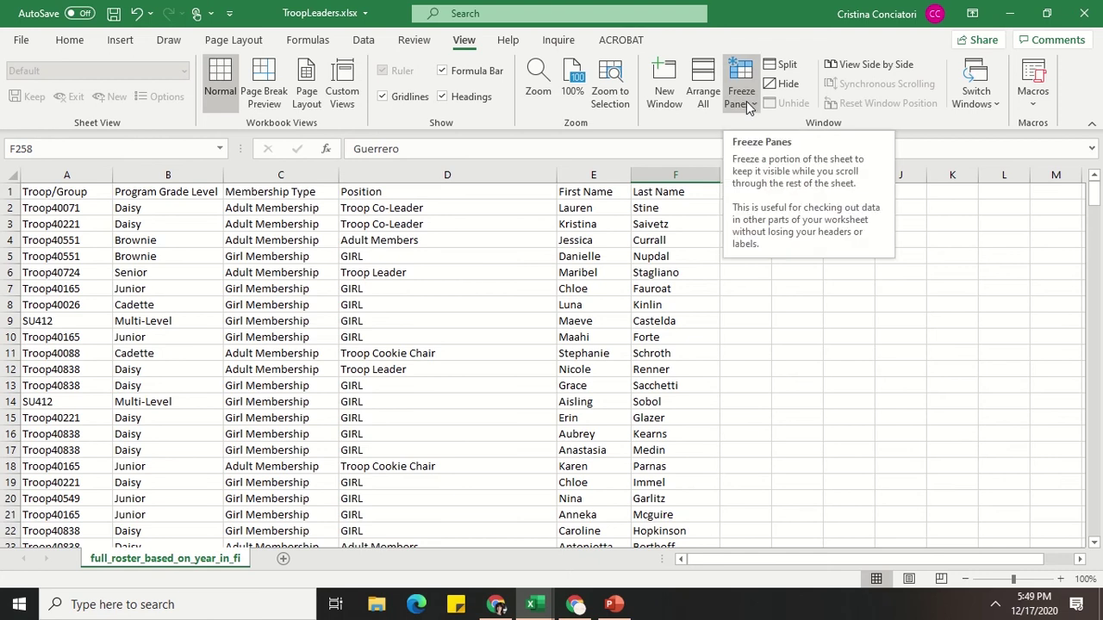
- Freeze the first column and check that Troop/Group remains in view across and down the sheet
click(746, 100)
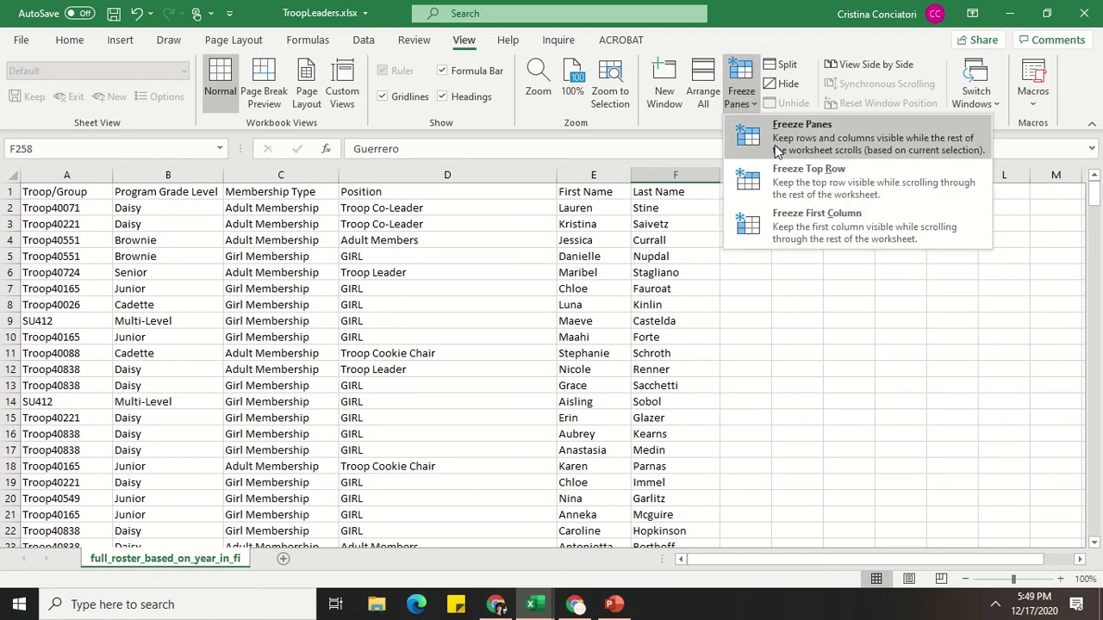
click(792, 219)
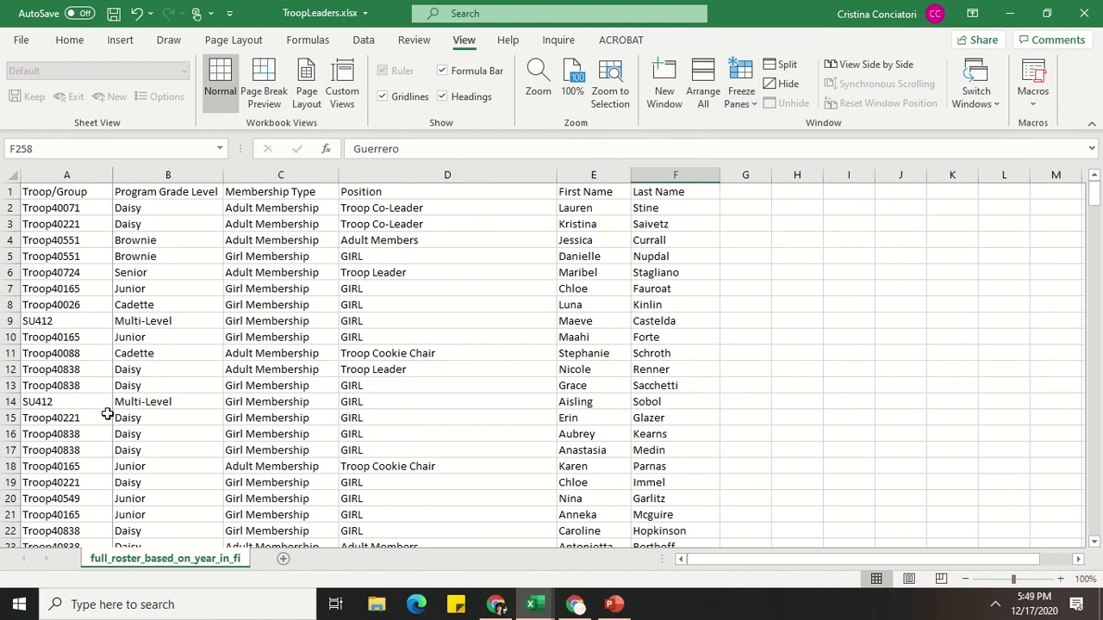
scroll(278, 398, right, 6)
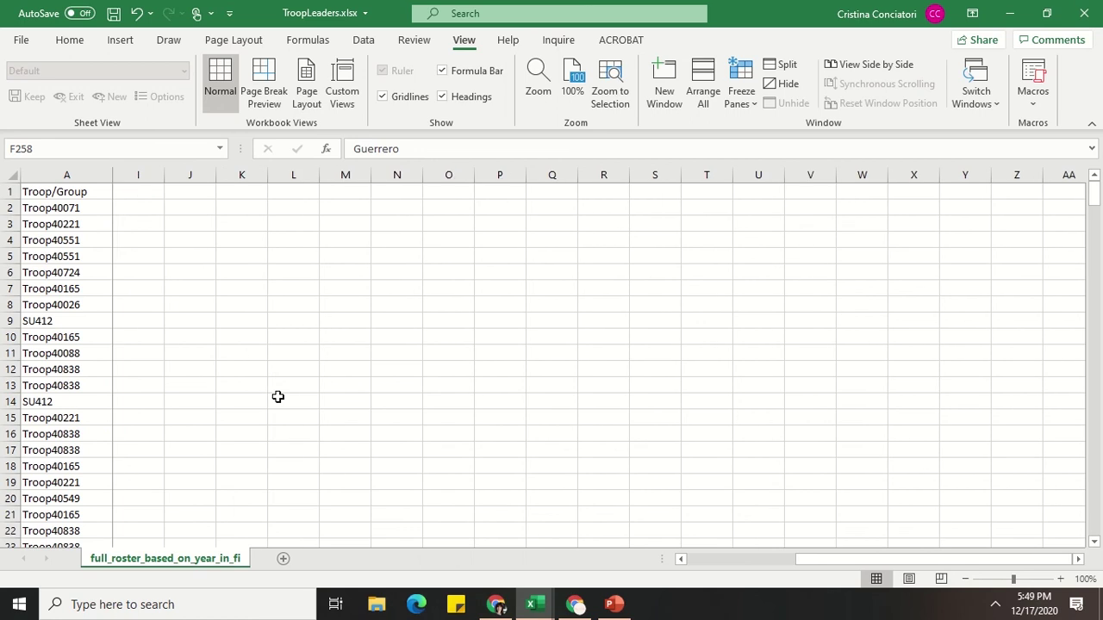
scroll(278, 397, right, 1)
scroll(278, 372, down, 13)
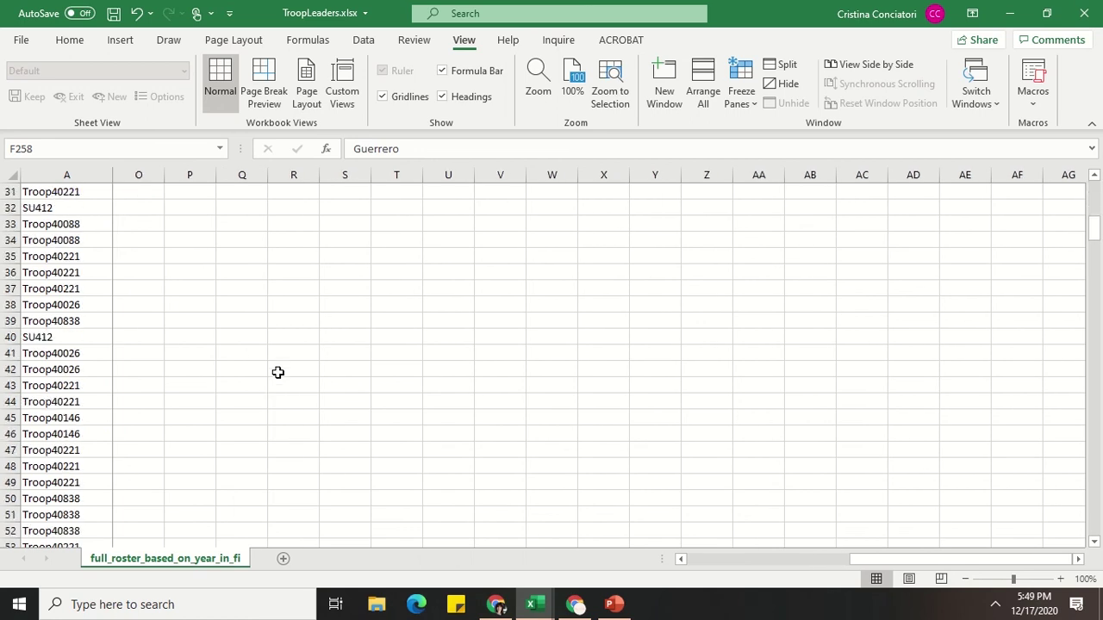
scroll(278, 372, up, 15)
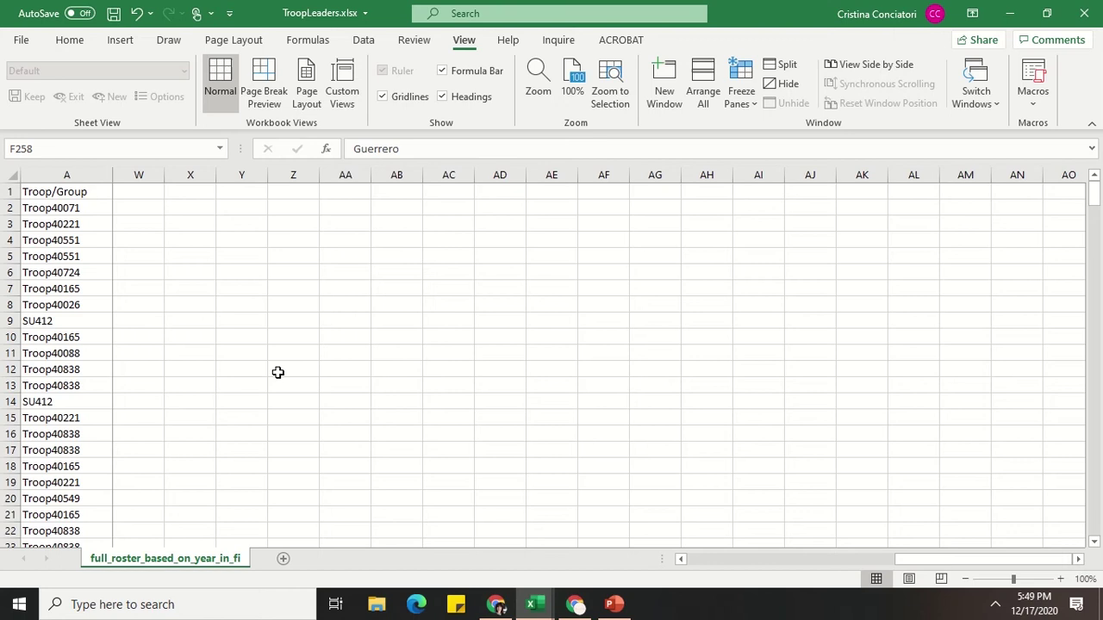
scroll(278, 372, left, 7)
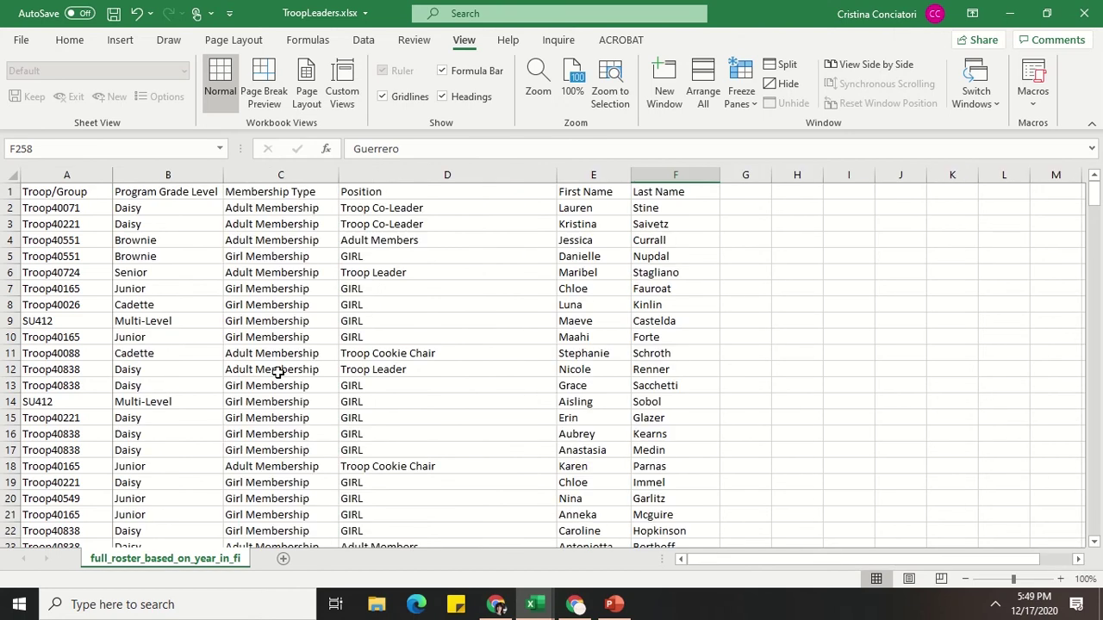
- Unfreeze the first column and select cell D10
click(758, 102)
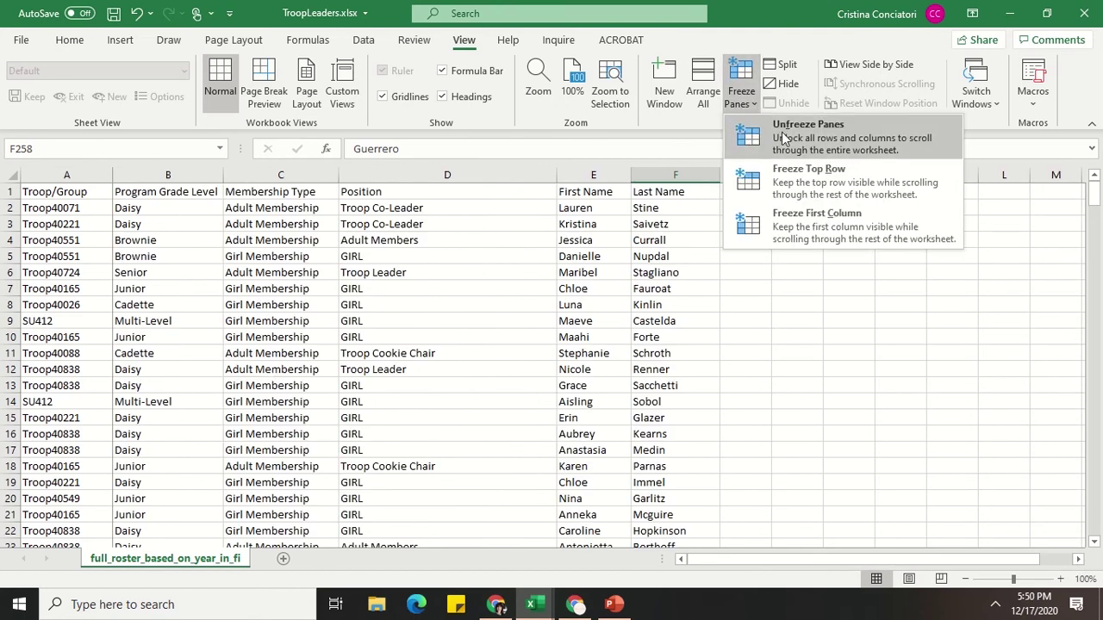
click(784, 138)
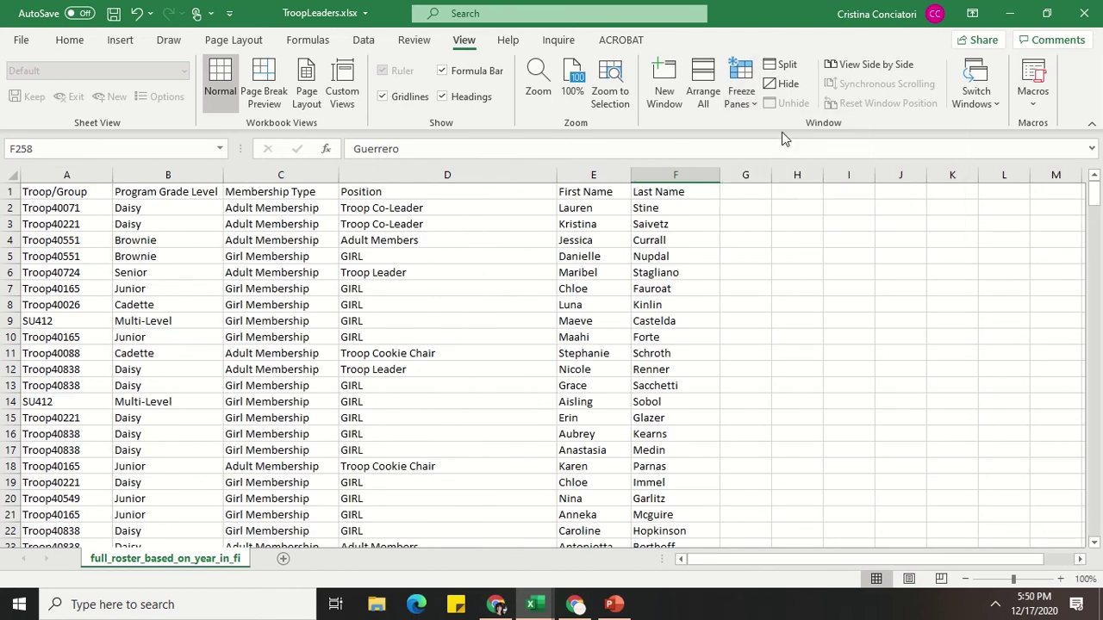
click(387, 337)
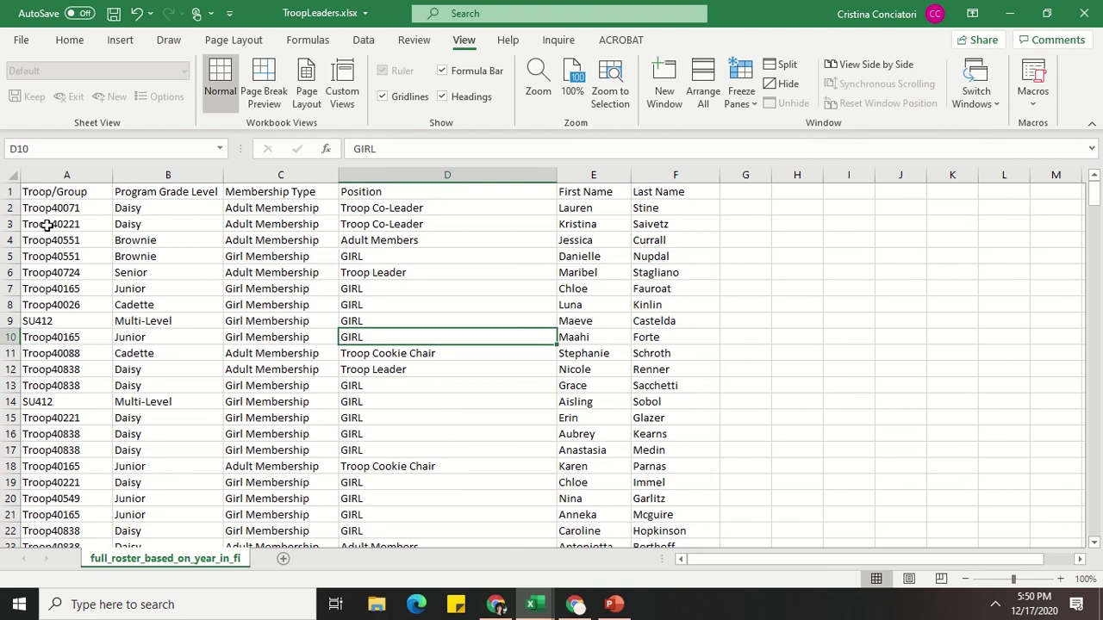
- Select columns A, B and C and apply Freeze Panes based on that selection
click(95, 176)
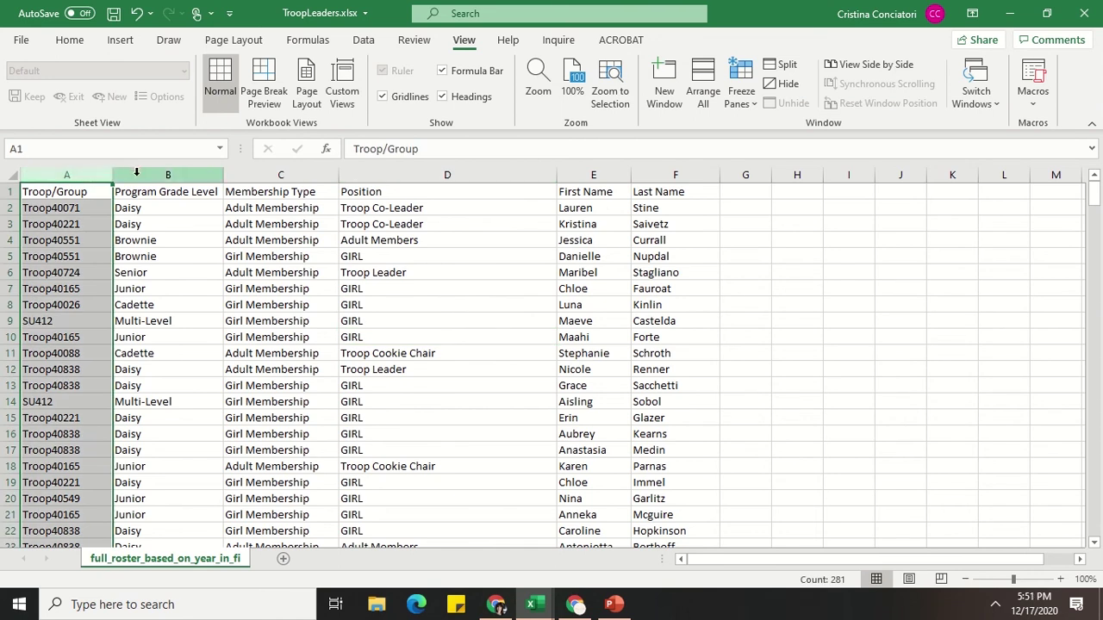
ctrl+click(136, 172)
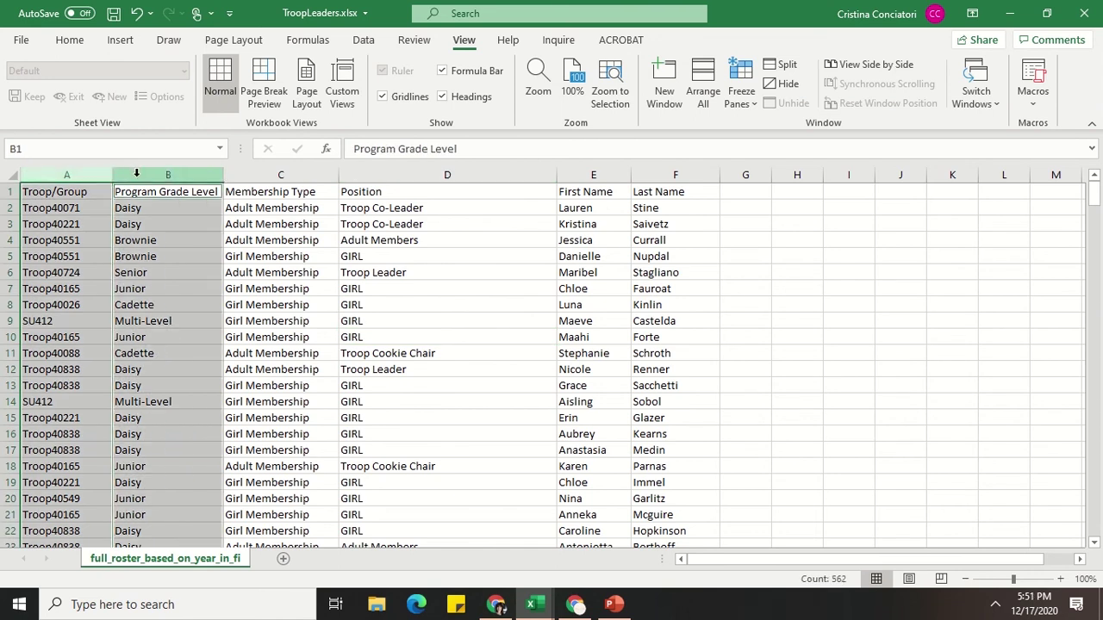
ctrl+click(280, 168)
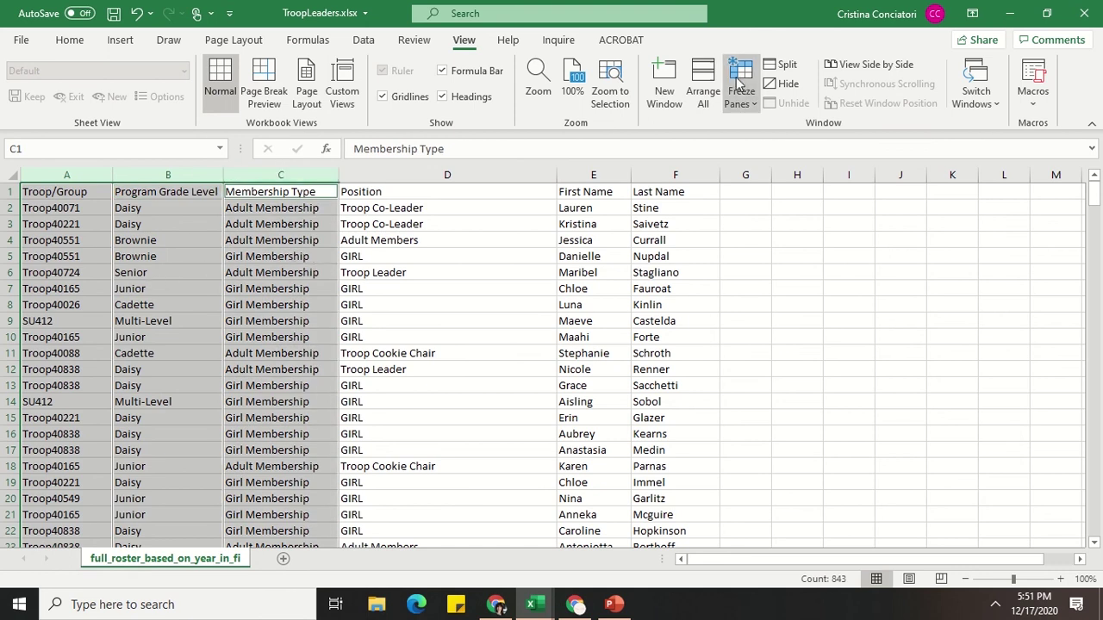
click(738, 95)
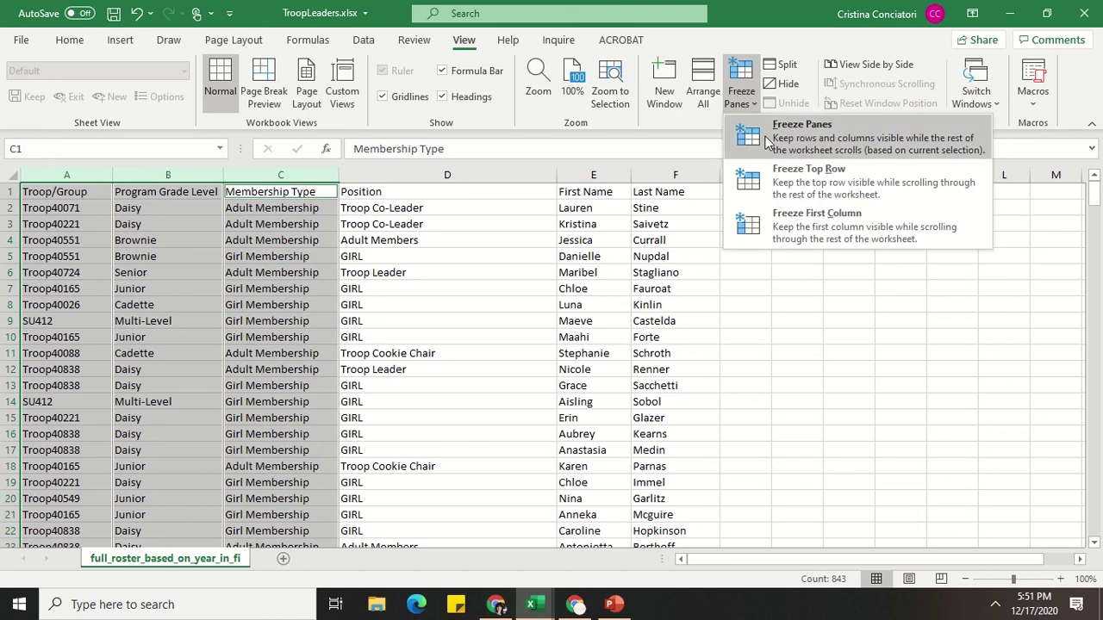
click(768, 143)
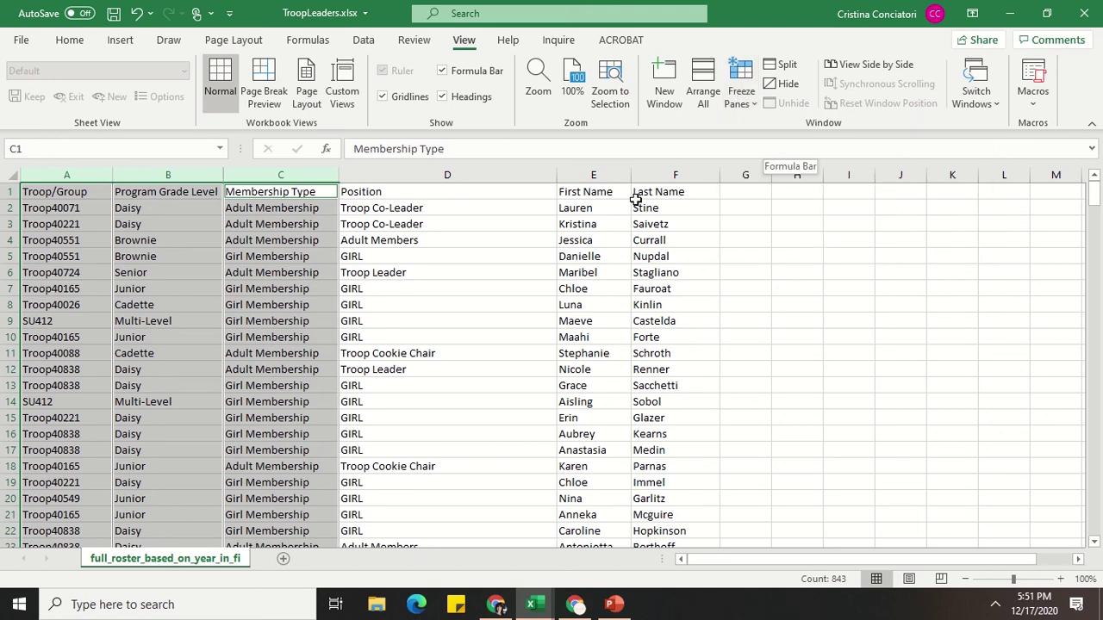
- Examine which of the leading columns remain in view when moving sideways across the sheet
click(564, 256)
scroll(462, 298, right, 10)
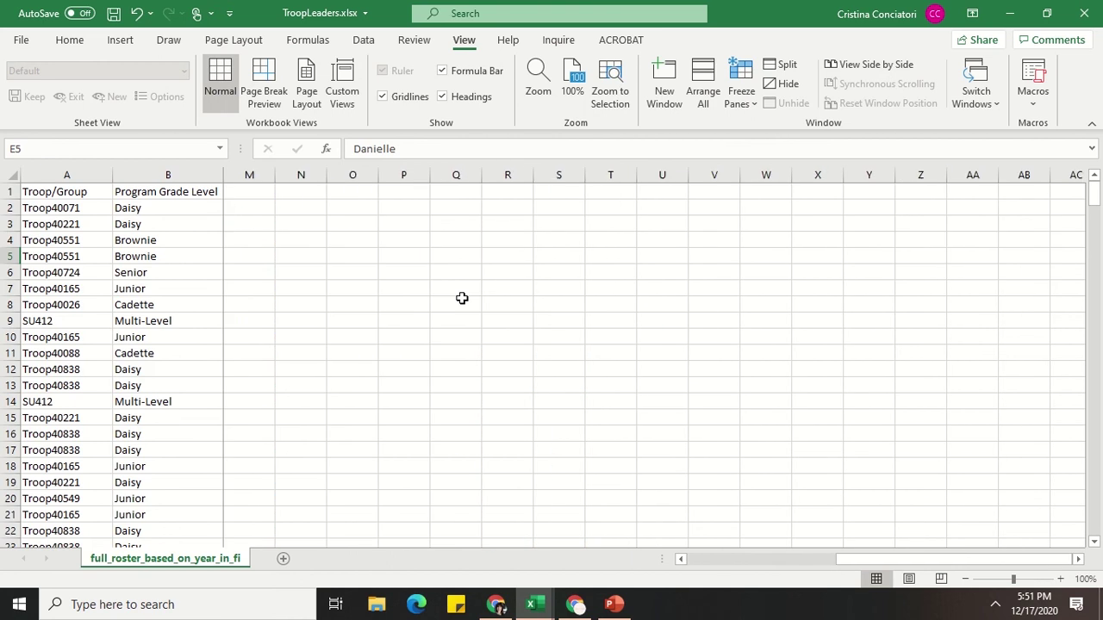
scroll(462, 298, left, 3)
scroll(461, 298, left, 7)
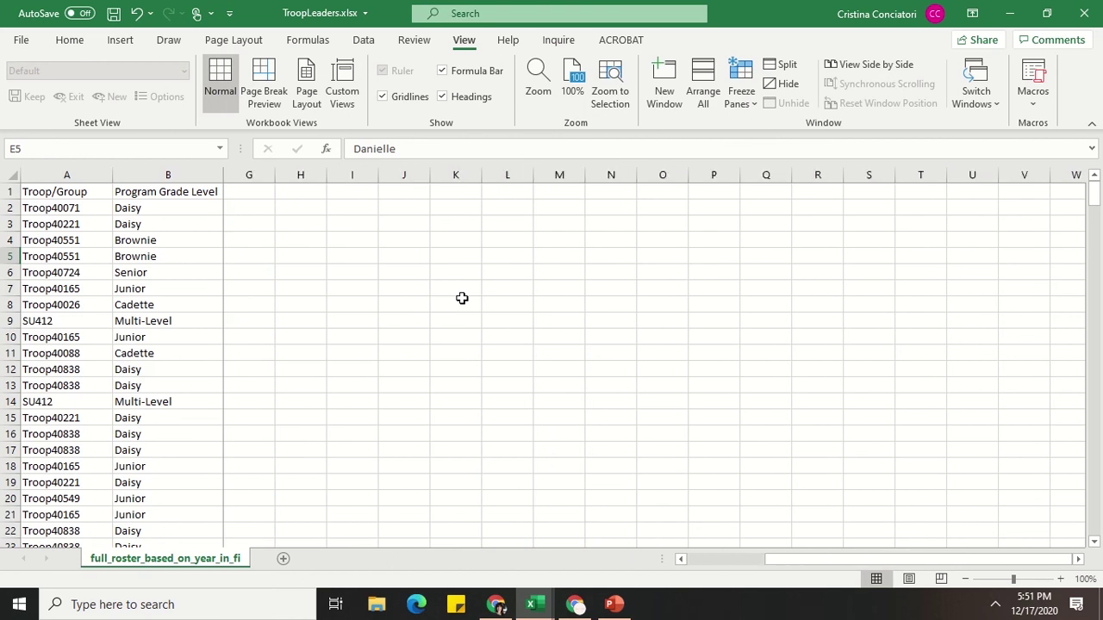
scroll(461, 298, right, 6)
scroll(461, 298, right, 7)
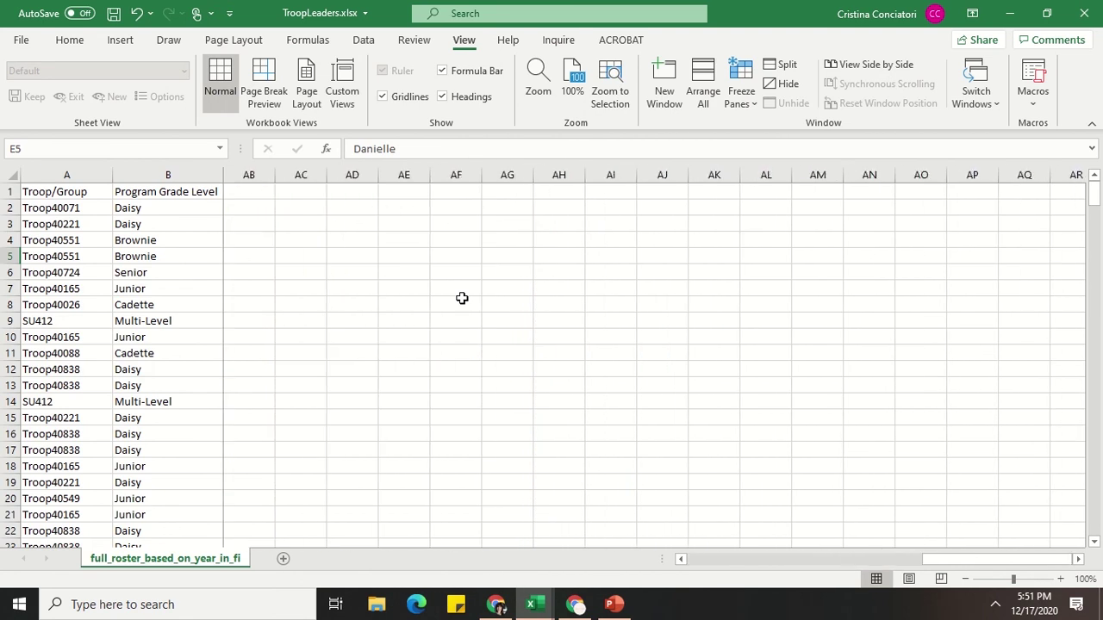
scroll(462, 298, left, 13)
scroll(462, 298, right, 15)
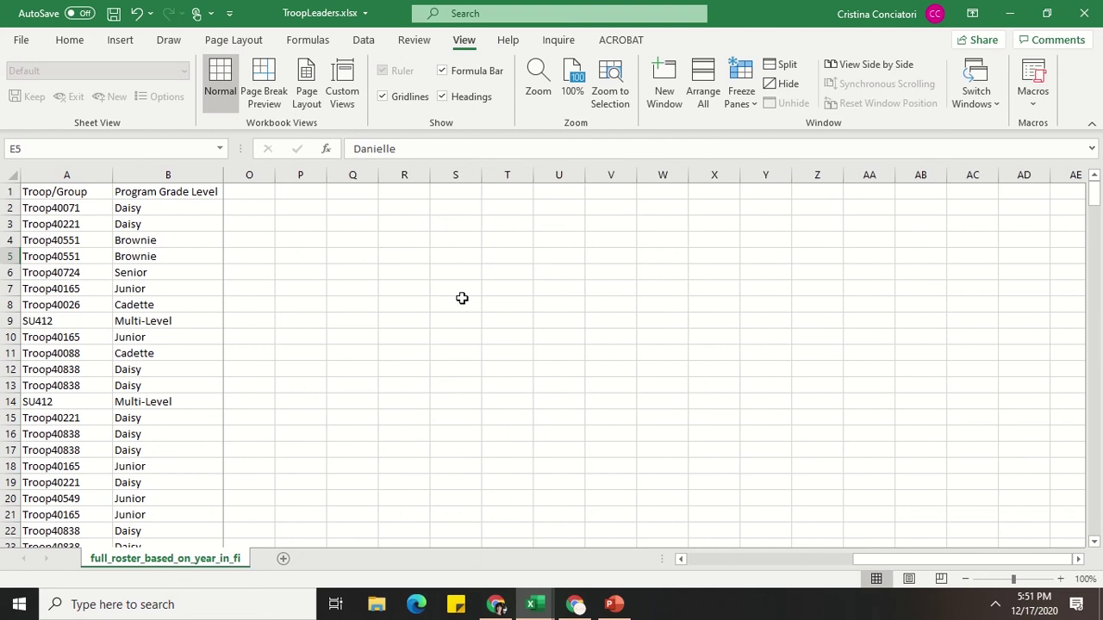
scroll(462, 299, left, 15)
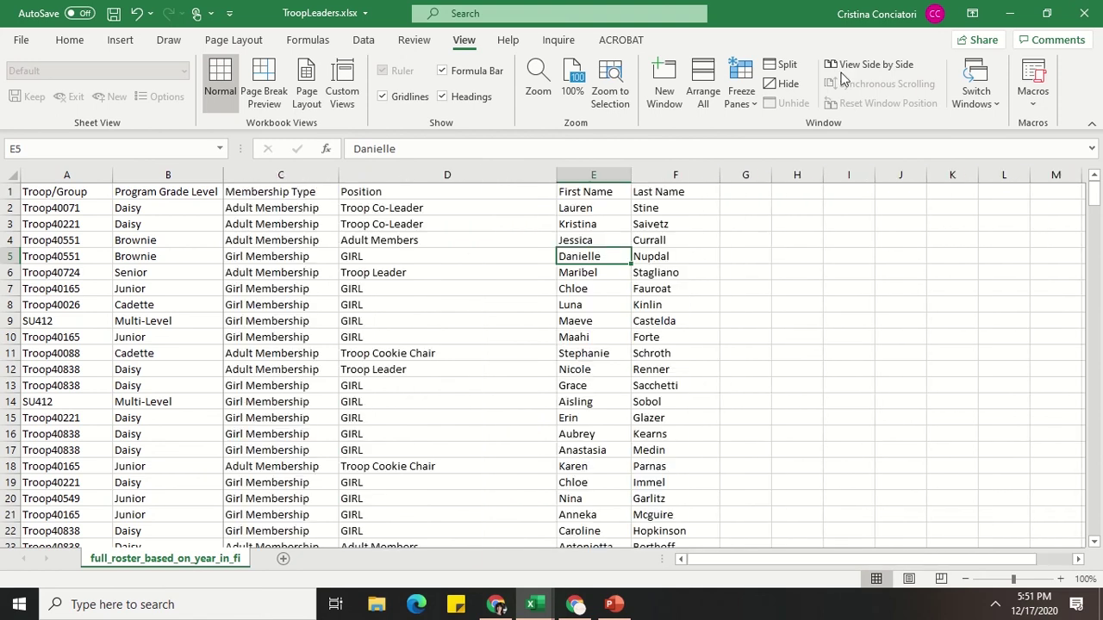
- Unfreeze the leading columns, and apply Freeze Panes based on a selection of rows 1, 2 and 3
click(749, 103)
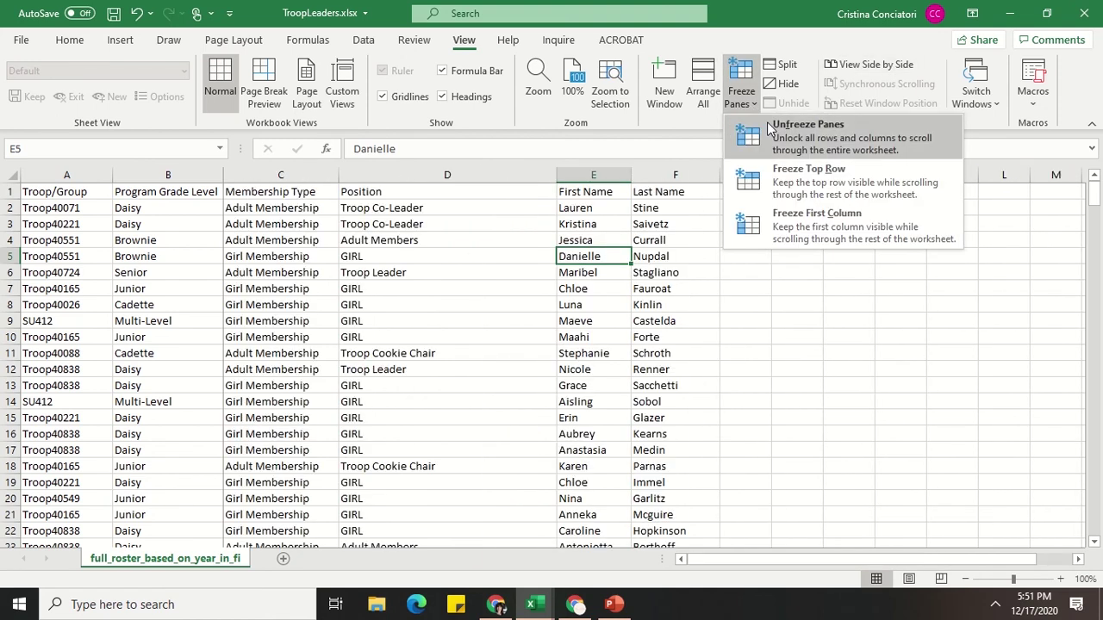
click(775, 130)
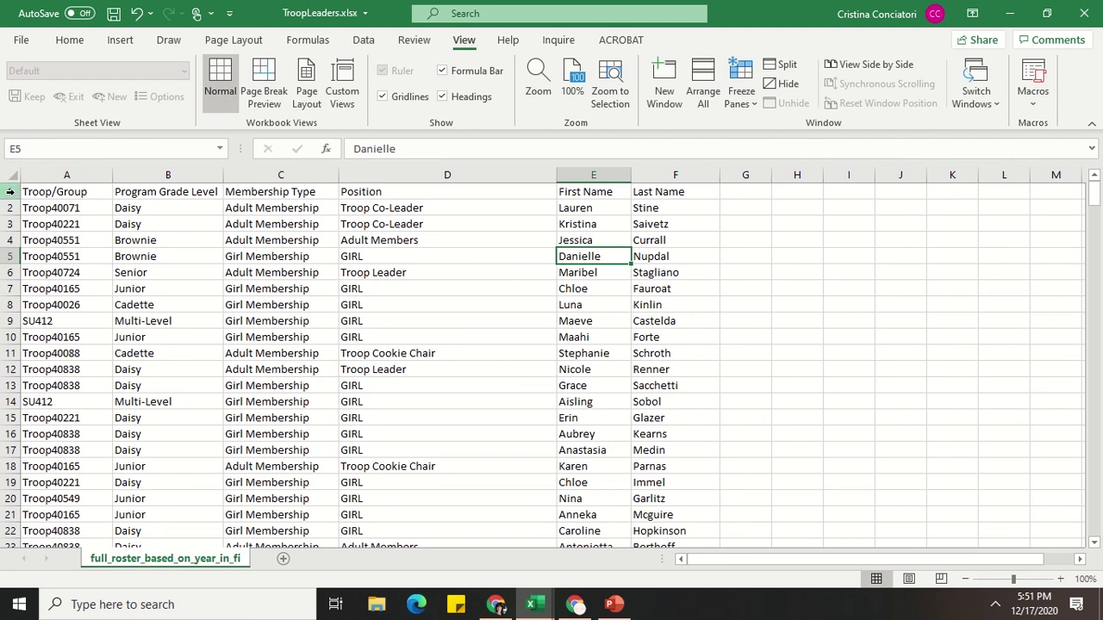
click(10, 191)
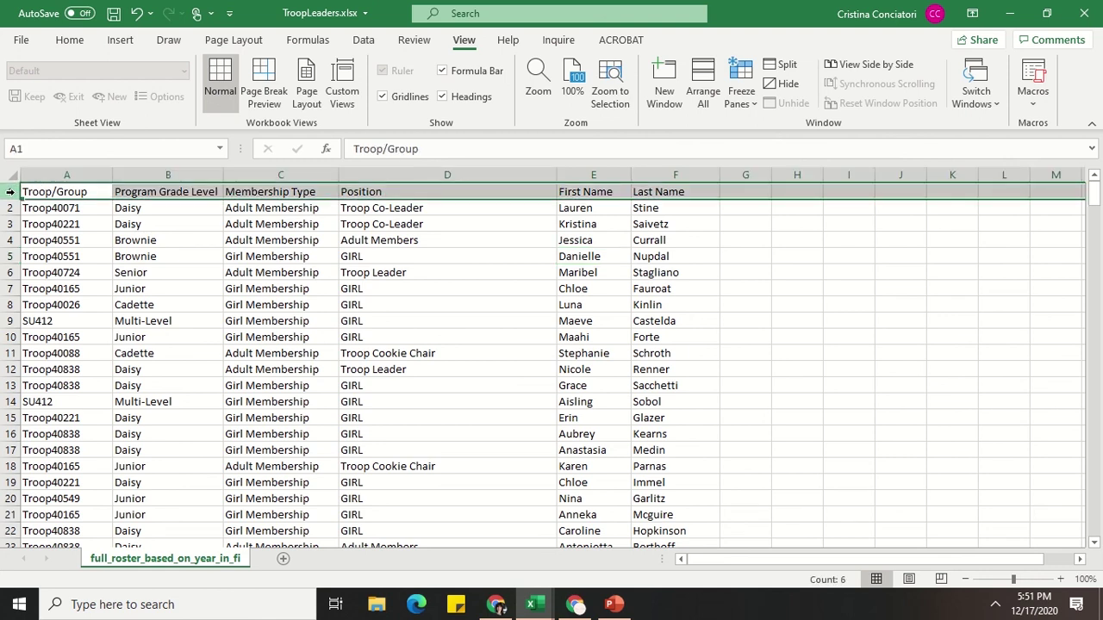
ctrl+click(10, 207)
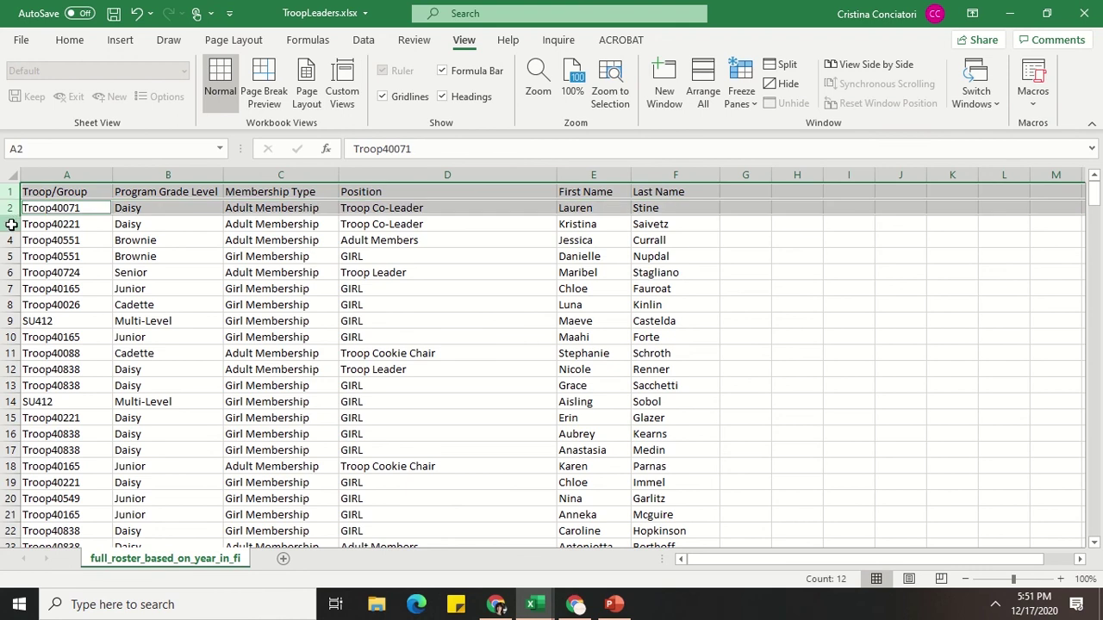
ctrl+click(10, 224)
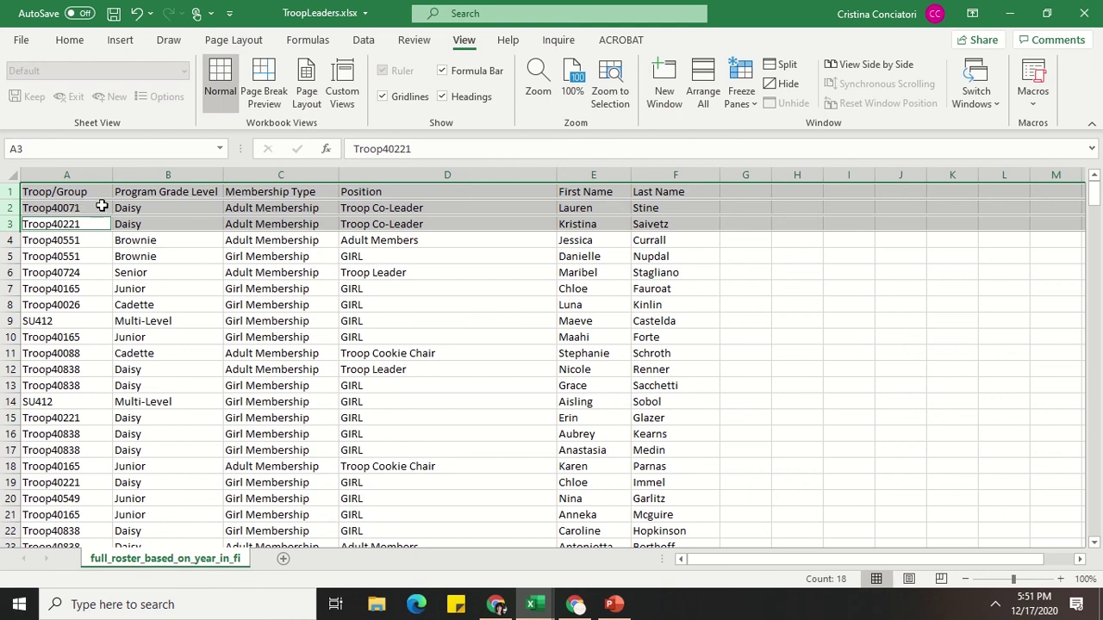
click(740, 107)
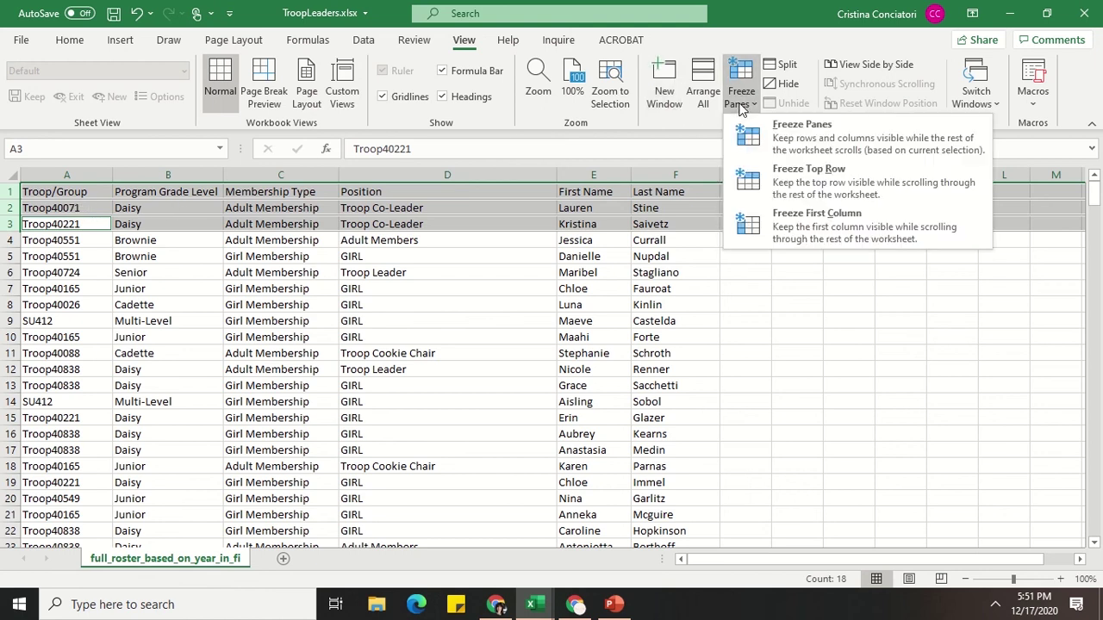
click(763, 130)
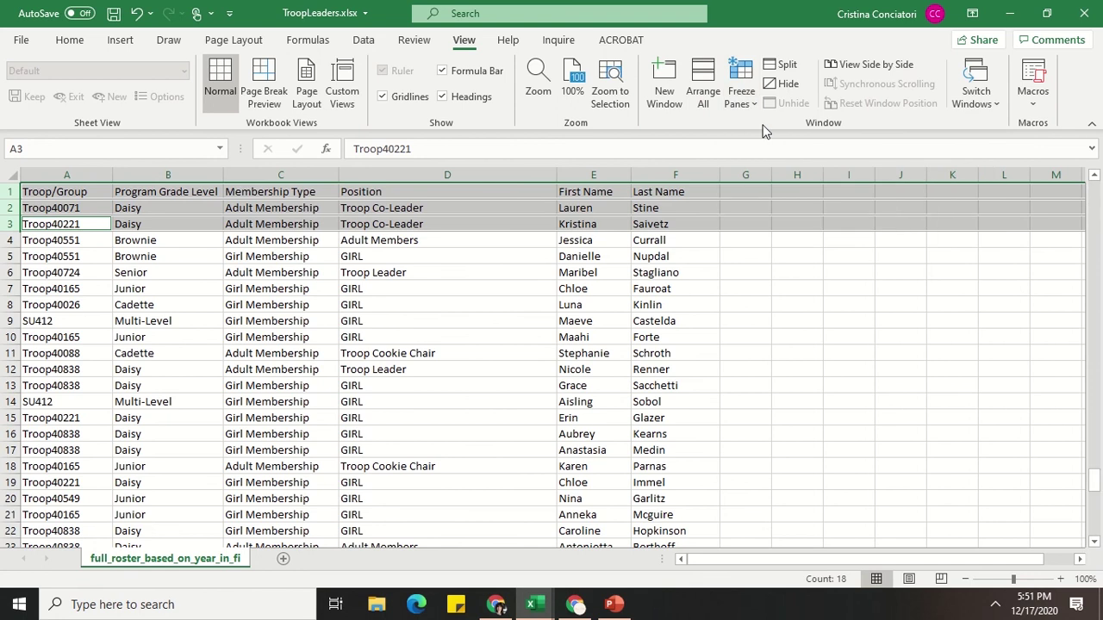
- Select cell G8 and check which of the leading rows remain in view when moving down the sheet
click(745, 301)
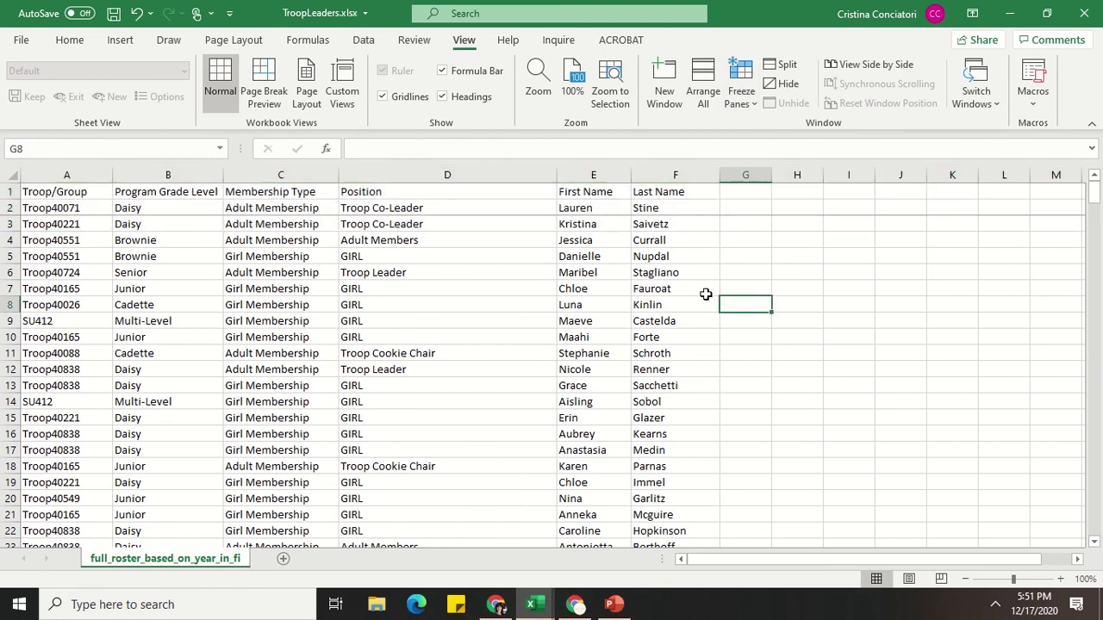
scroll(706, 295, down, 20)
scroll(705, 294, up, 20)
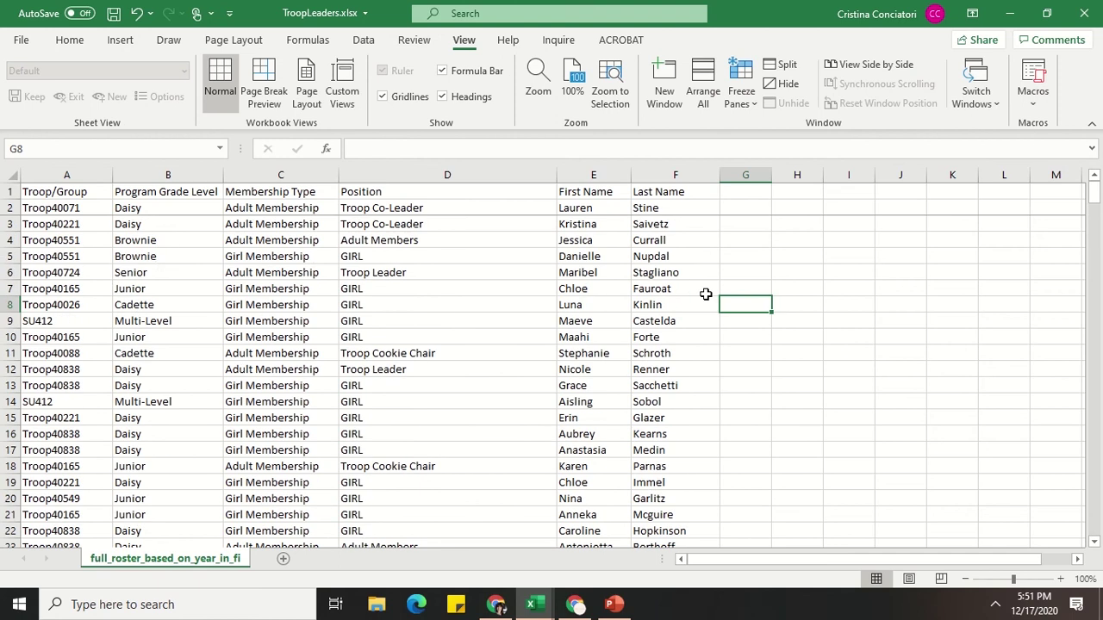